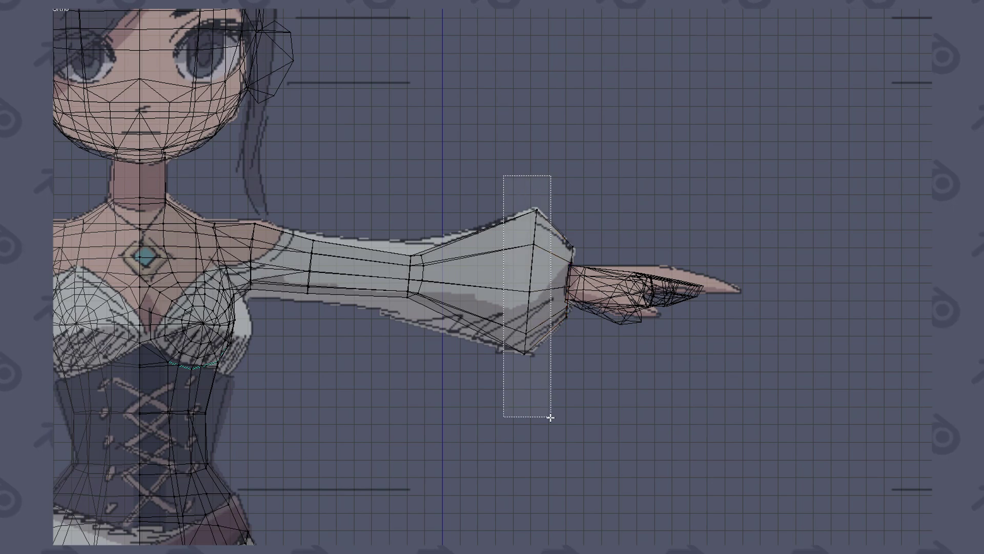
- Select the forearm and arm edge loops, trimming the hand selection down to the wrist
drag(454, 351, 455, 352)
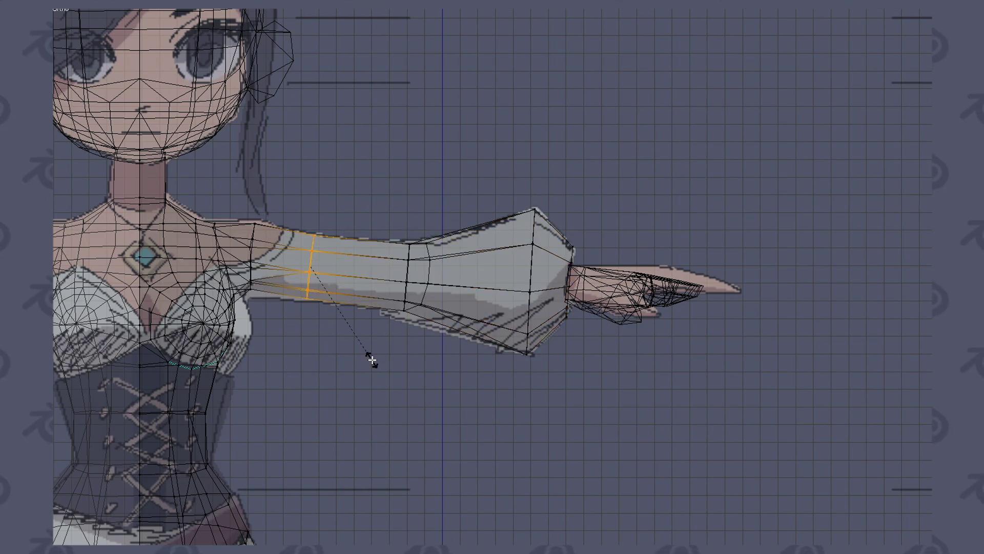
drag(494, 195, 402, 318)
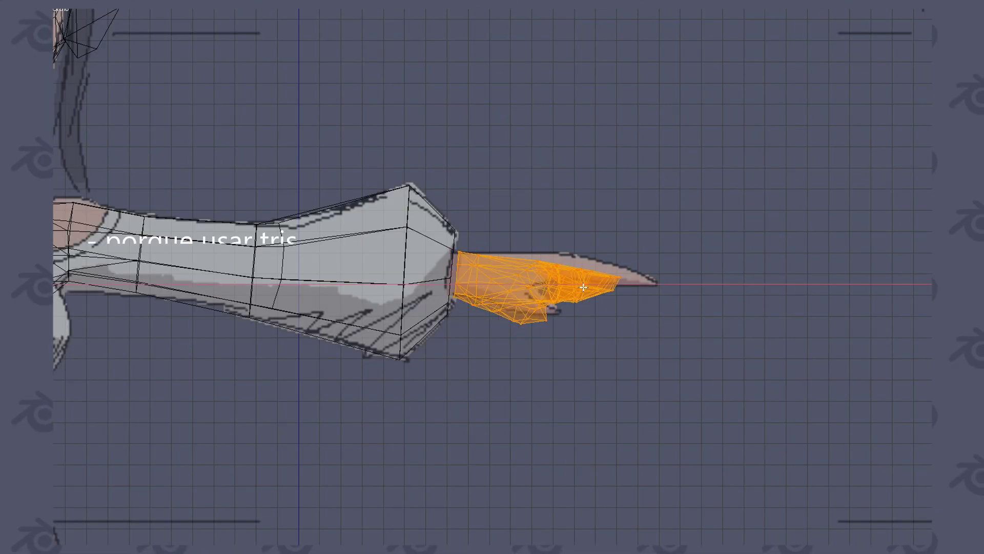
key(b)
drag(465, 243, 481, 319)
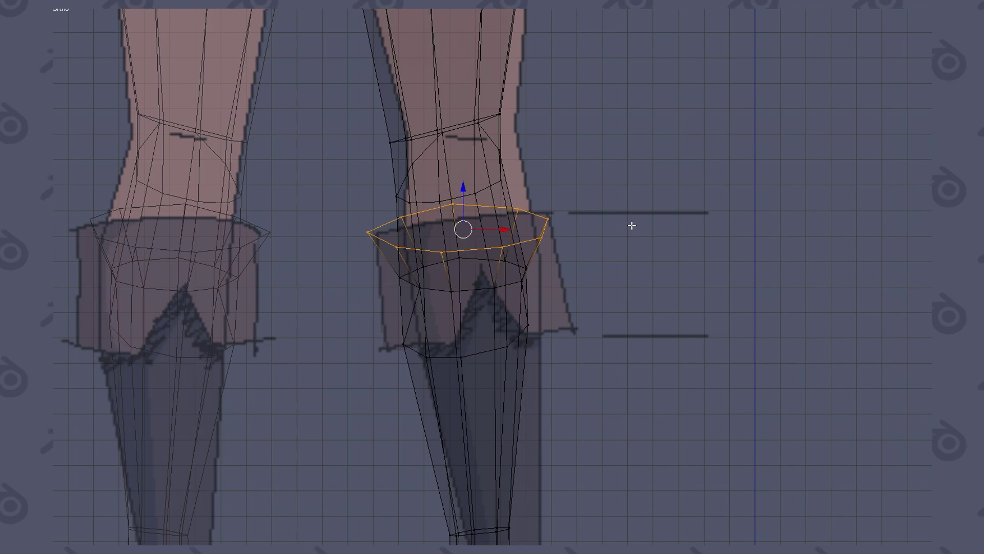
- Rotate the upper and lower knee loops to the leg's angle, checking side and front views
key(KP_3)
key(r)
click(499, 255)
key(KP_1)
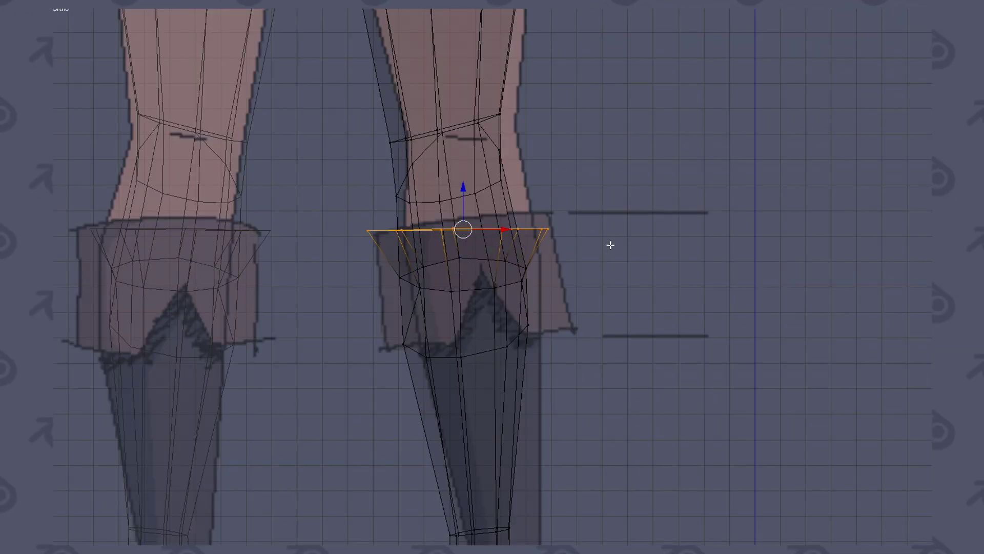
key(KP_3)
key(KP_1)
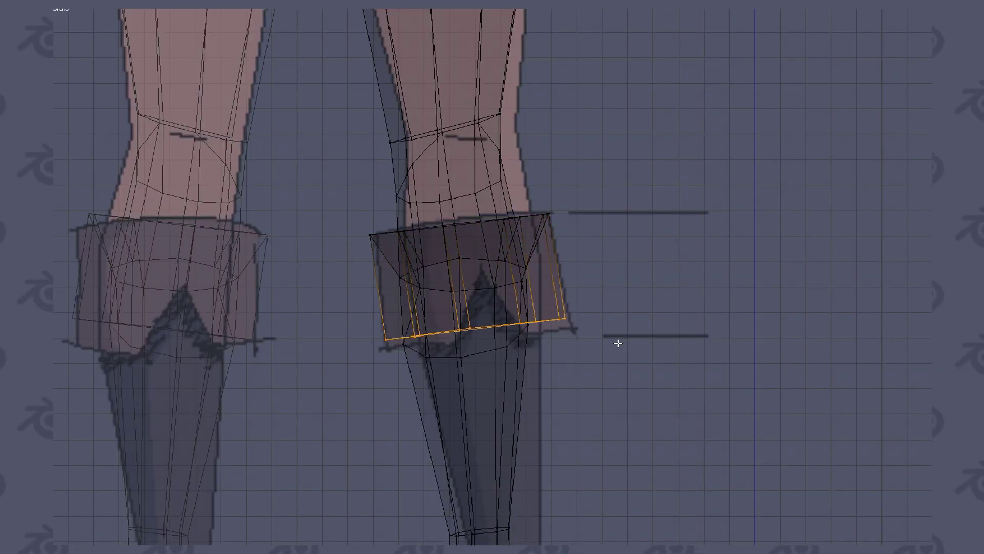
key(KP_3)
key(r)
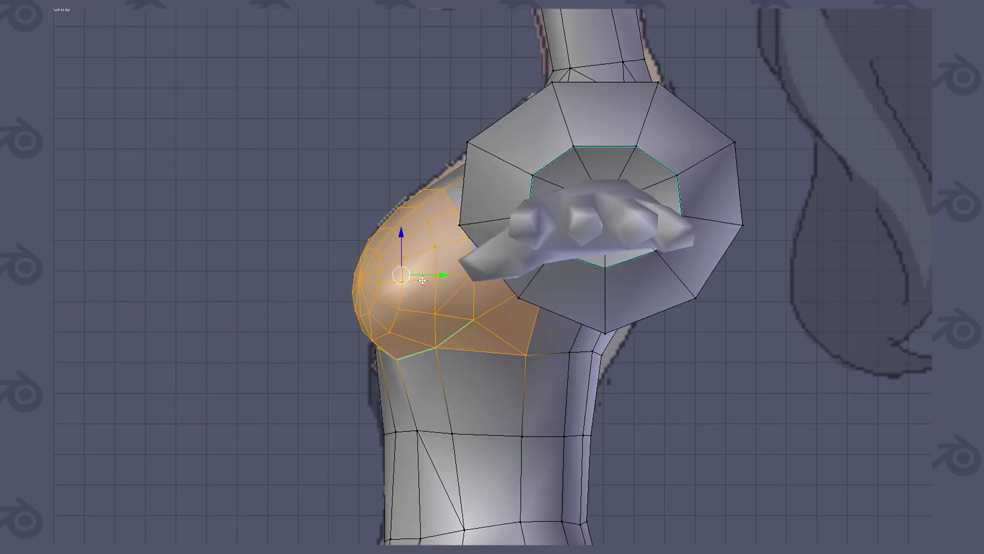
- Push the chest's outer edge vertices sideways along X with proportional editing
key(g)
key(y)
key(KP_1)
key(g)
key(x)
key(ctrl+z)
- Push the crescent and lower chest edge vertices outward with smooth falloff
key(g)
key(x)
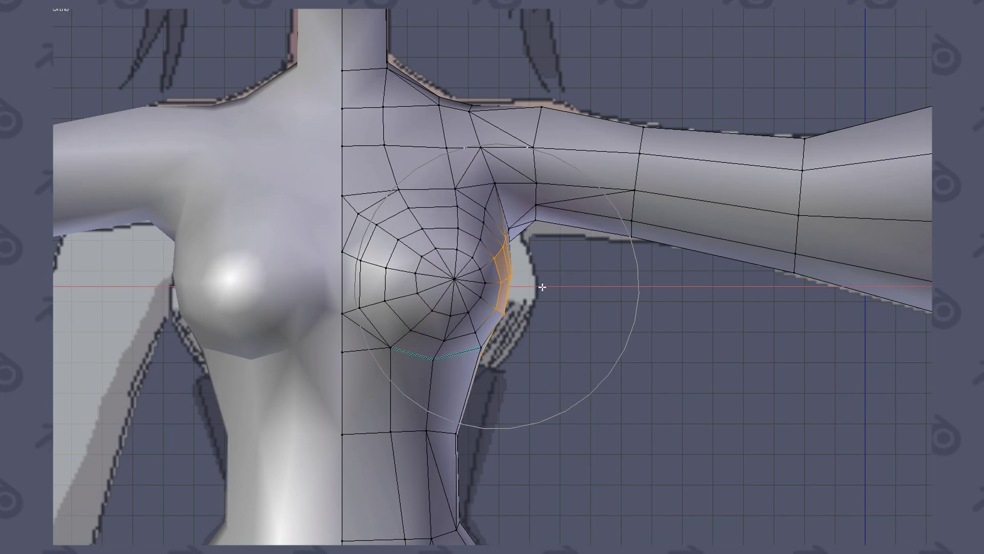
key(g)
scroll(468, 345, up, 2)
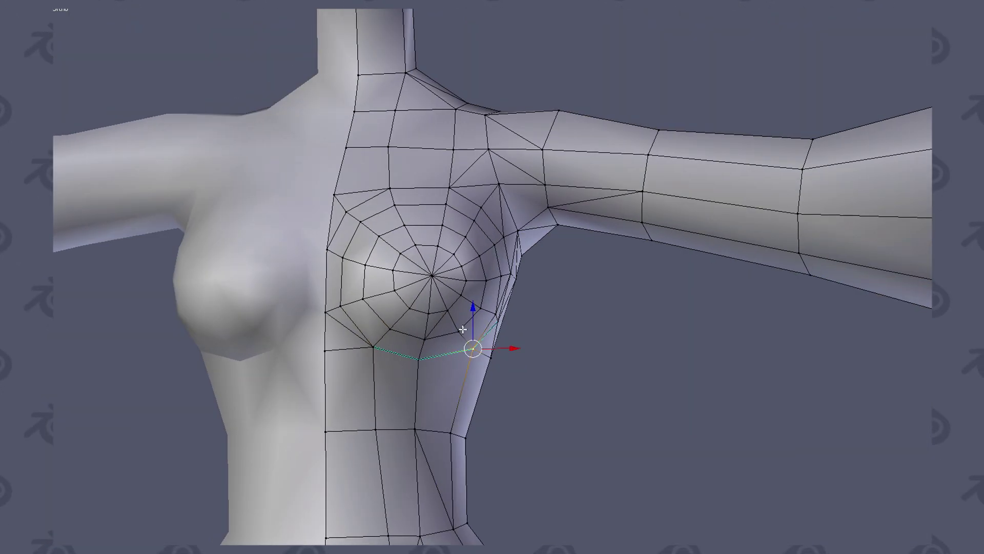
key(g)
scroll(552, 388, up, 2)
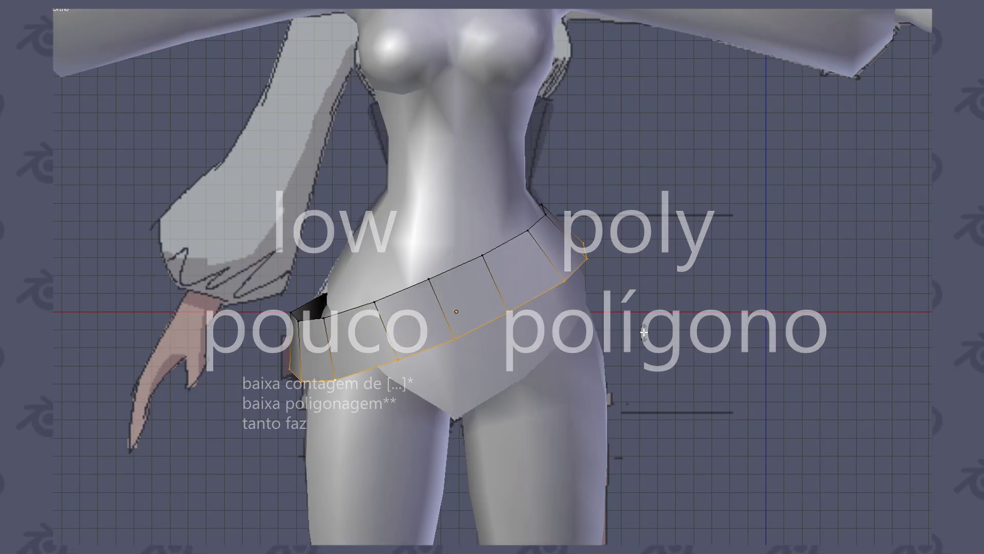
- Scale the belt loop inward and shape its vertices around the hips
key(s)
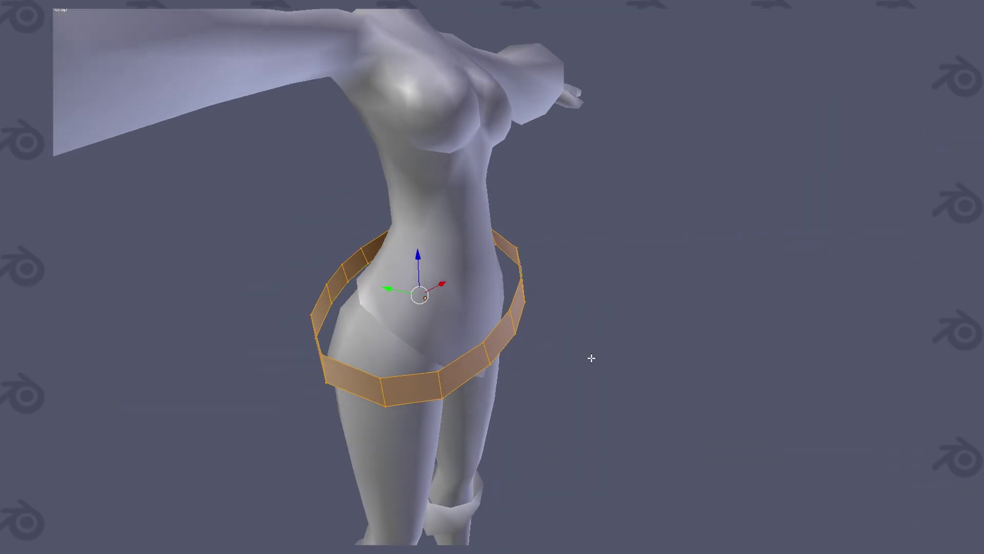
mouse_move(589, 356)
middle_down()
mouse_move(554, 260)
mouse_move(683, 340)
middle_up()
scroll(682, 341, up, 3)
key(s)
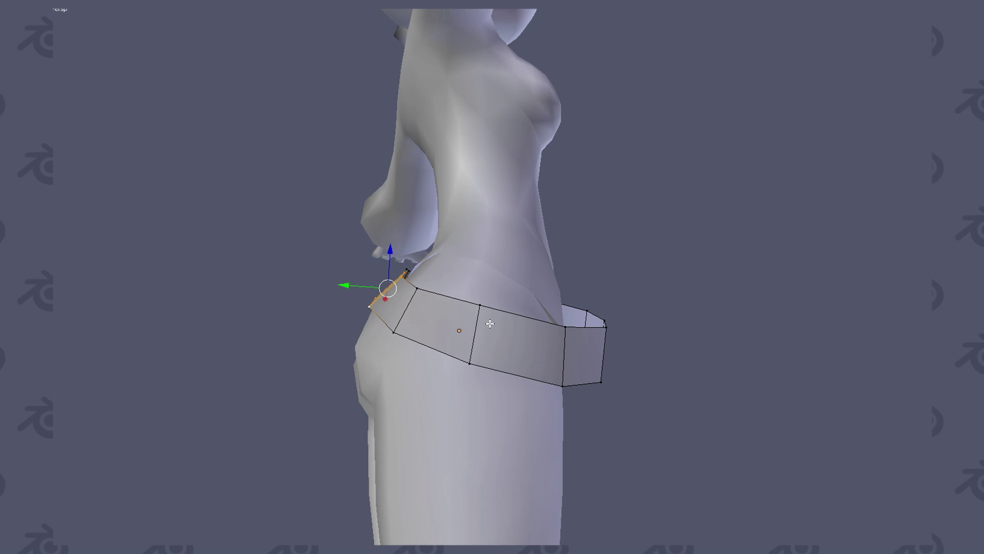
mouse_move(470, 304)
middle_down()
mouse_move(399, 273)
mouse_move(274, 243)
mouse_move(414, 281)
mouse_move(433, 220)
middle_up()
- Knife-cut new edges at the belt end and adjust its vertices to taper it
key(k)
key(Return)
key(g)
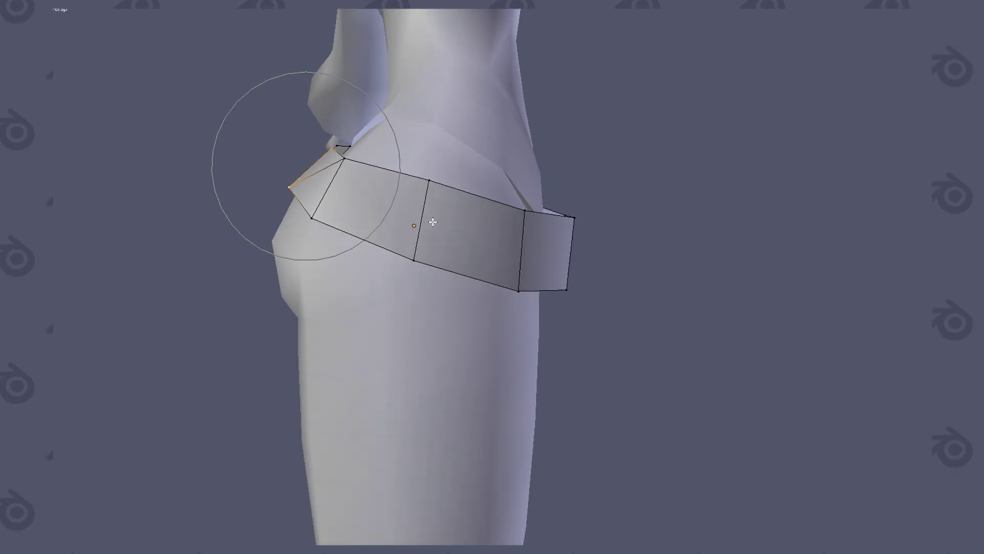
click(483, 198)
middle_drag(483, 198, 406, 265)
right_click(340, 174)
mouse_move(340, 174)
middle_down()
mouse_move(620, 169)
mouse_move(661, 252)
middle_up()
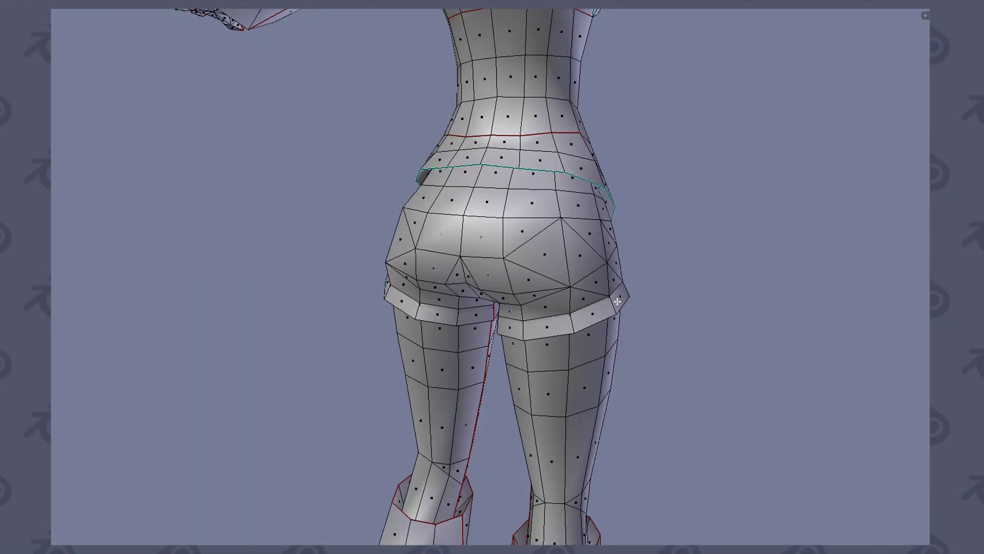
- Check the rounded buttock curve from side and rear, then merge the selected chest vertices
mouse_move(685, 349)
middle_down()
mouse_move(724, 327)
mouse_move(718, 333)
middle_up()
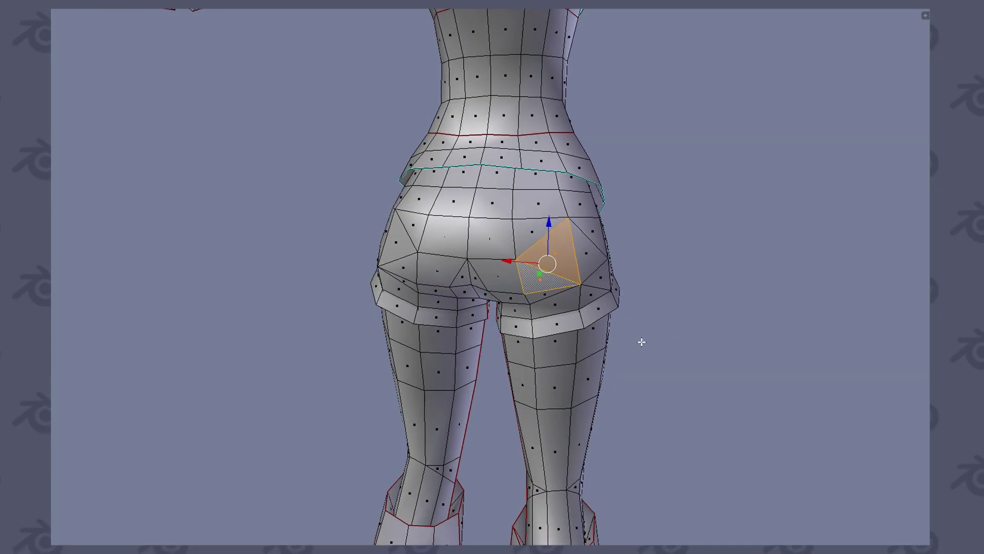
mouse_move(414, 263)
middle_down()
mouse_move(554, 351)
mouse_move(541, 396)
mouse_move(556, 378)
mouse_move(624, 374)
mouse_move(746, 368)
mouse_move(811, 380)
mouse_move(682, 369)
mouse_move(701, 382)
mouse_move(665, 354)
mouse_move(677, 334)
mouse_move(578, 329)
mouse_move(536, 313)
middle_up()
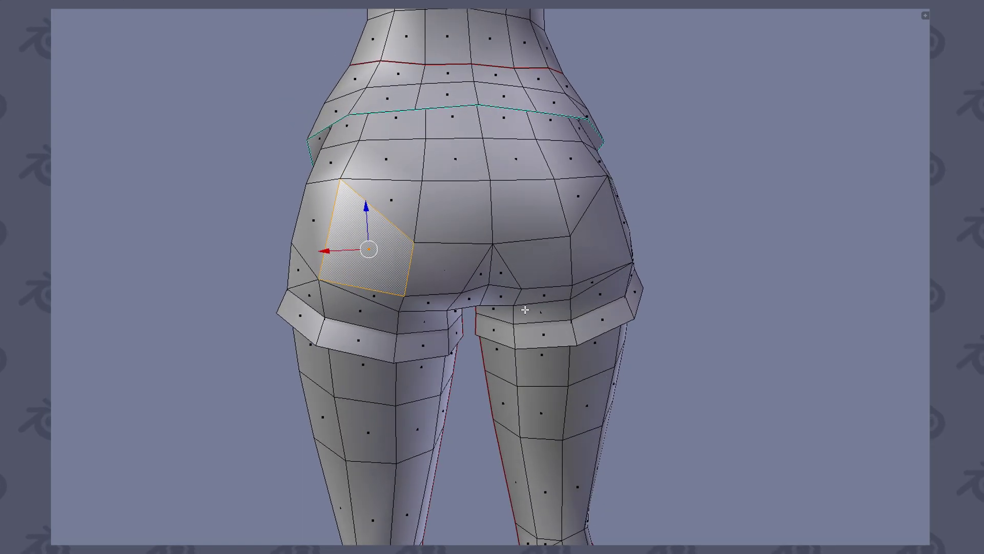
mouse_move(414, 243)
middle_down()
mouse_move(507, 249)
mouse_move(477, 251)
middle_up()
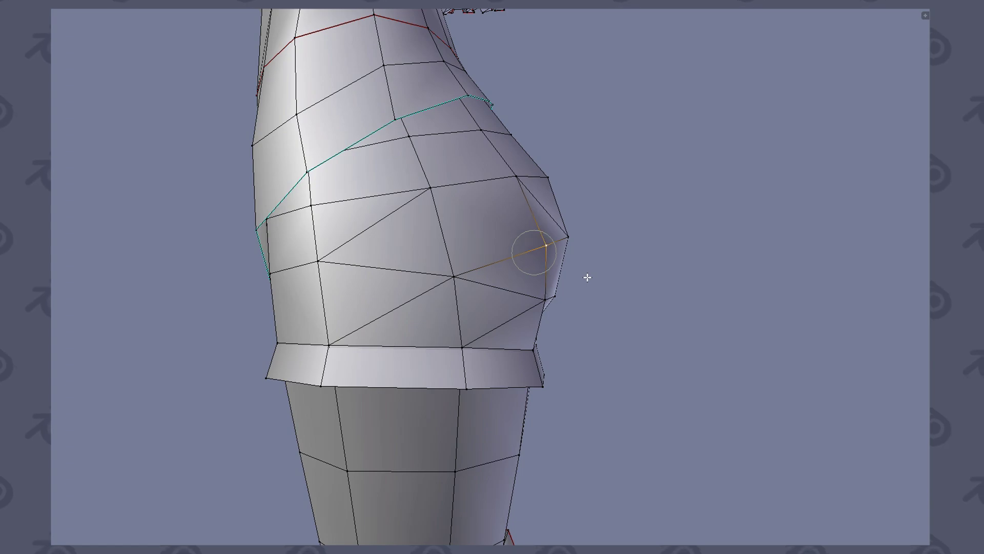
middle_drag(585, 278, 373, 265)
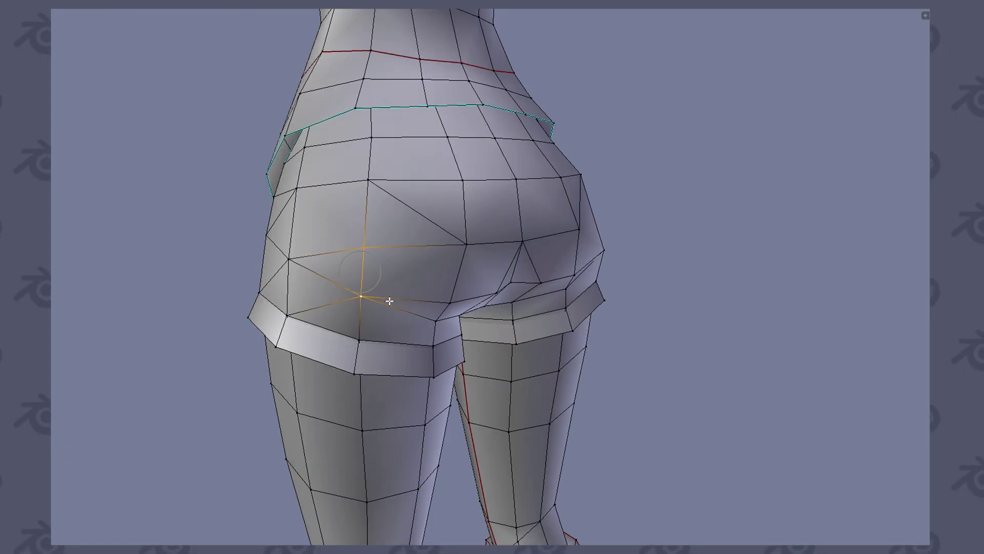
mouse_move(570, 385)
middle_down()
mouse_move(659, 431)
mouse_move(718, 432)
mouse_move(769, 454)
mouse_move(721, 448)
middle_up()
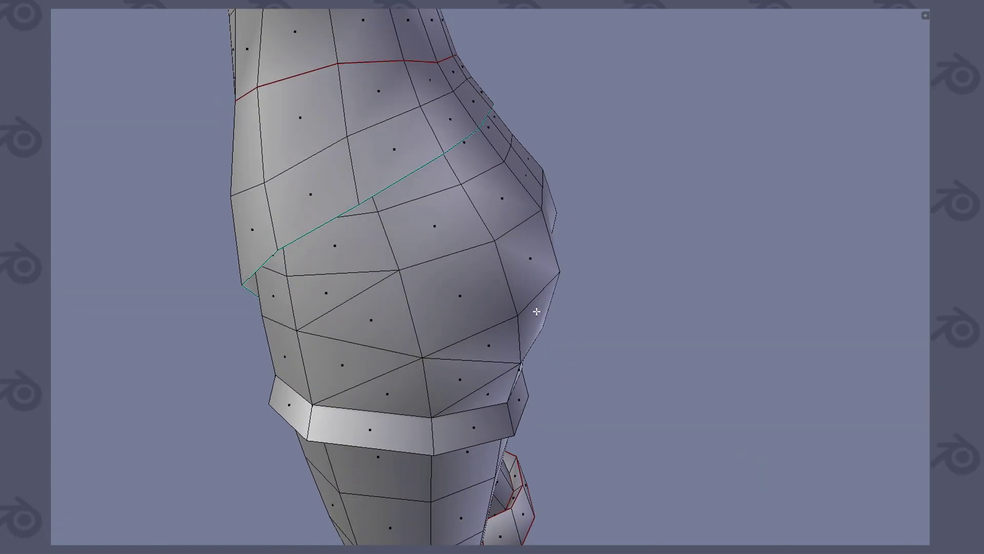
mouse_move(634, 381)
middle_down()
mouse_move(659, 384)
mouse_move(578, 364)
middle_up()
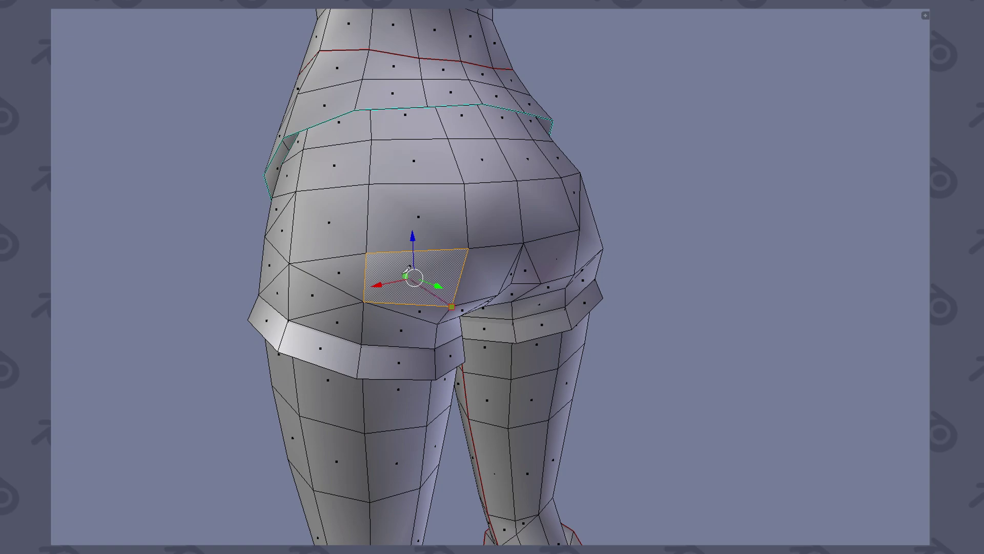
middle_drag(397, 270, 675, 367)
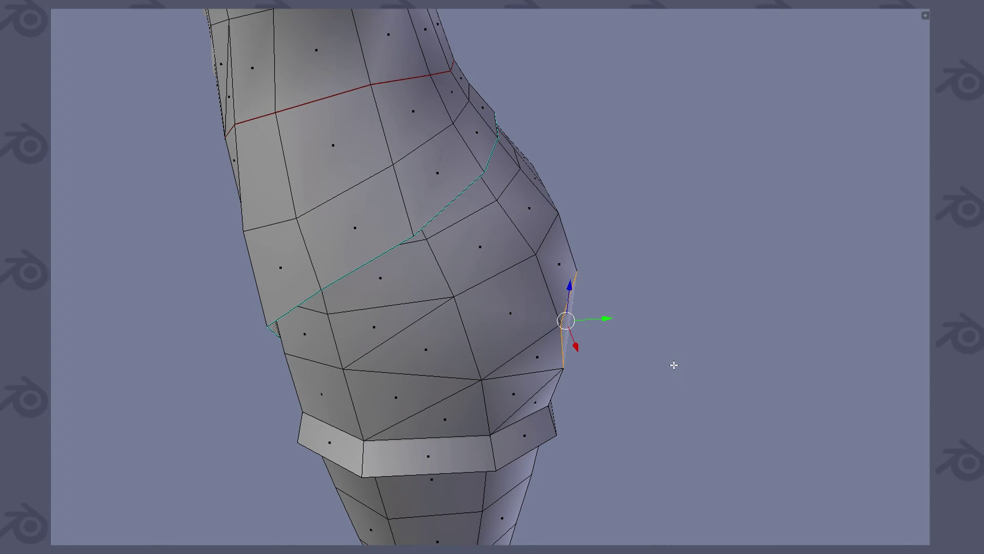
middle_drag(666, 365, 549, 331)
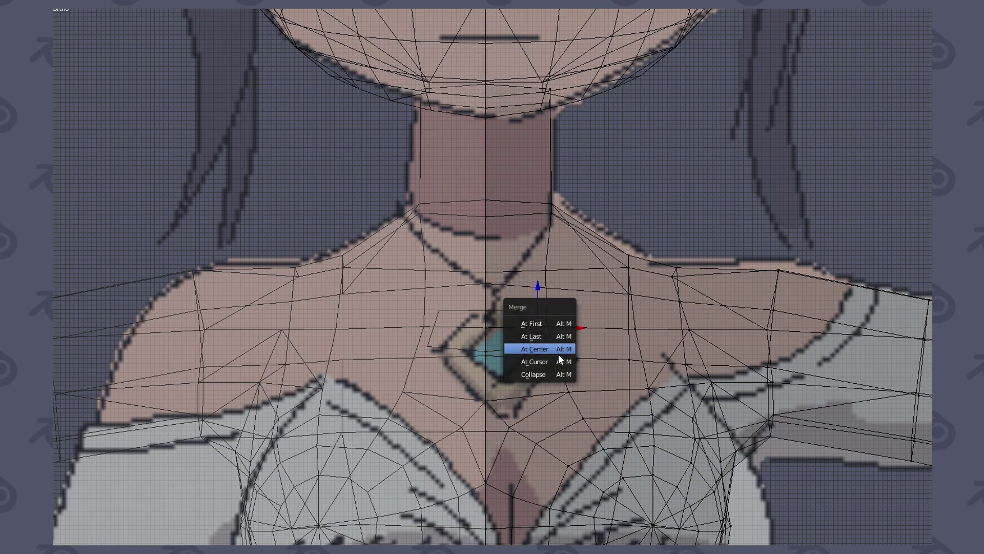
click(559, 354)
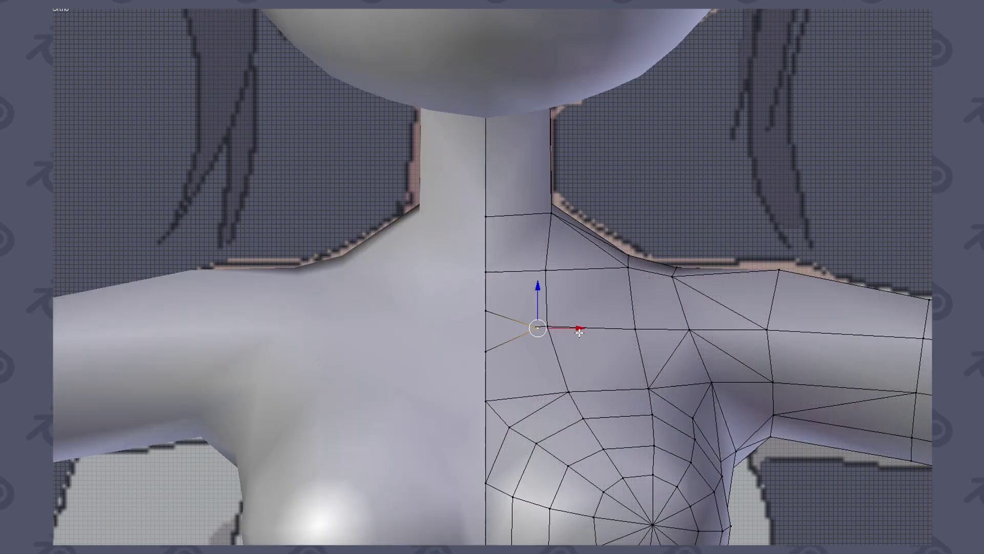
- Inspect the merged chest triangle in wireframe and align the front ortho view with the reference
middle_drag(559, 355, 479, 360)
mouse_move(554, 309)
middle_down()
mouse_move(378, 264)
mouse_move(494, 279)
mouse_move(446, 279)
mouse_move(695, 387)
mouse_move(440, 302)
mouse_move(575, 323)
mouse_move(589, 304)
mouse_move(668, 336)
mouse_move(527, 380)
mouse_move(460, 330)
mouse_move(571, 402)
mouse_move(571, 432)
mouse_move(682, 413)
mouse_move(556, 347)
mouse_move(395, 329)
mouse_move(433, 305)
middle_up()
key(z)
key(z)
key(z)
key(z)
key(KP_1)
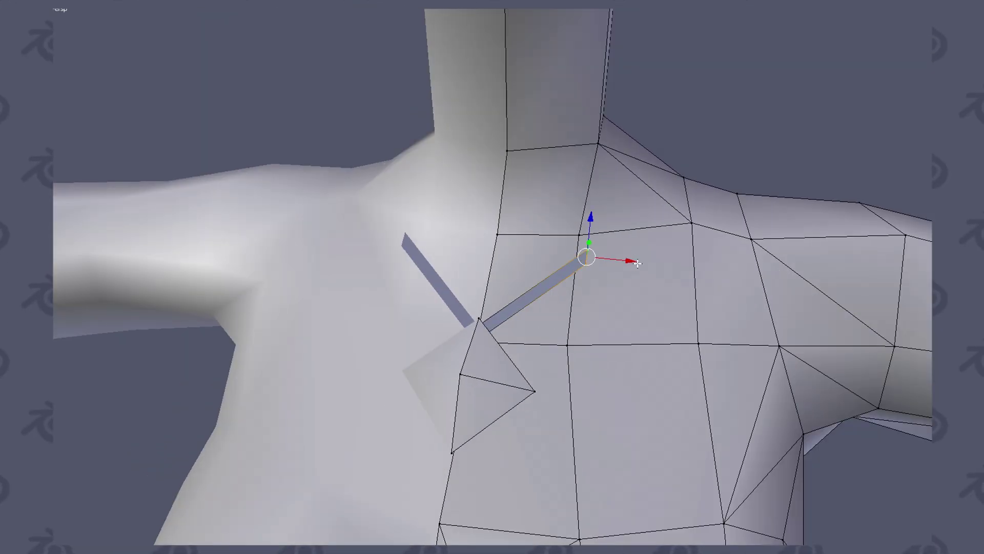
scroll(564, 287, down, 2)
key(KP_5)
- Rotate the edge at the neck base to smooth the collar slope
scroll(620, 250, up, 1)
middle_drag(620, 250, 550, 256)
scroll(550, 255, up, 3)
click(550, 209)
mouse_move(549, 209)
middle_down()
mouse_move(655, 170)
mouse_move(528, 211)
mouse_move(473, 281)
mouse_move(523, 237)
mouse_move(564, 224)
mouse_move(615, 257)
mouse_move(529, 204)
mouse_move(535, 245)
middle_up()
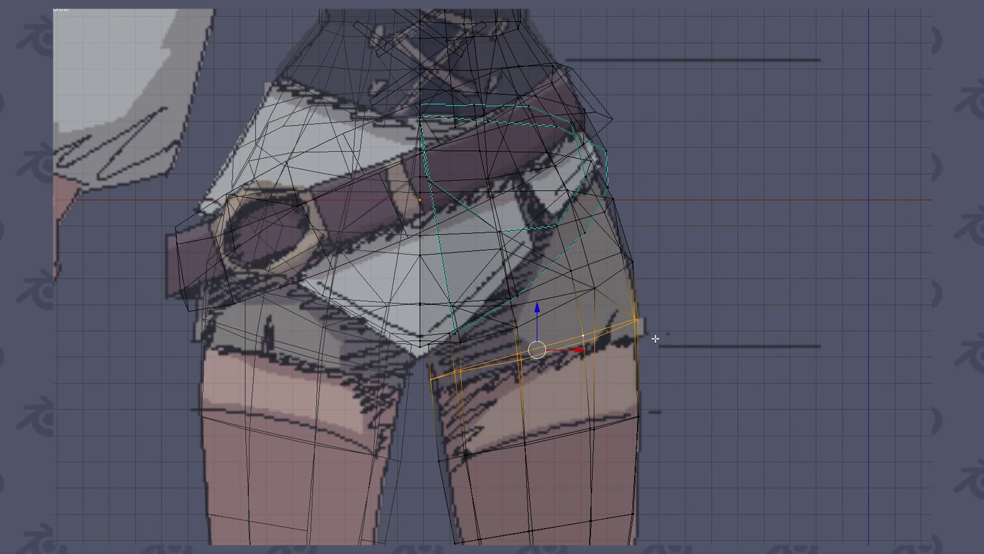
- Resize the thigh edge loop under the shorts and select the thigh band face loop
key(z)
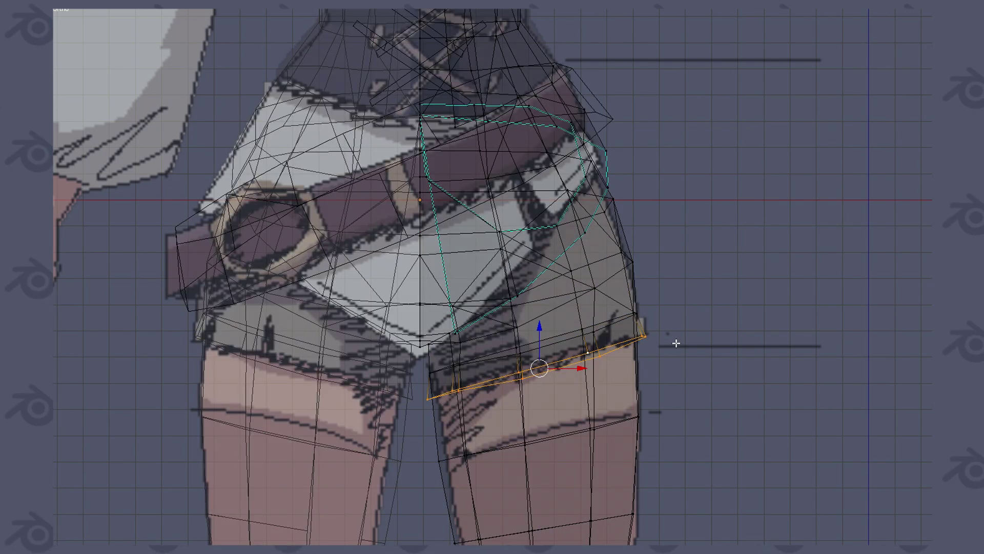
click(678, 340)
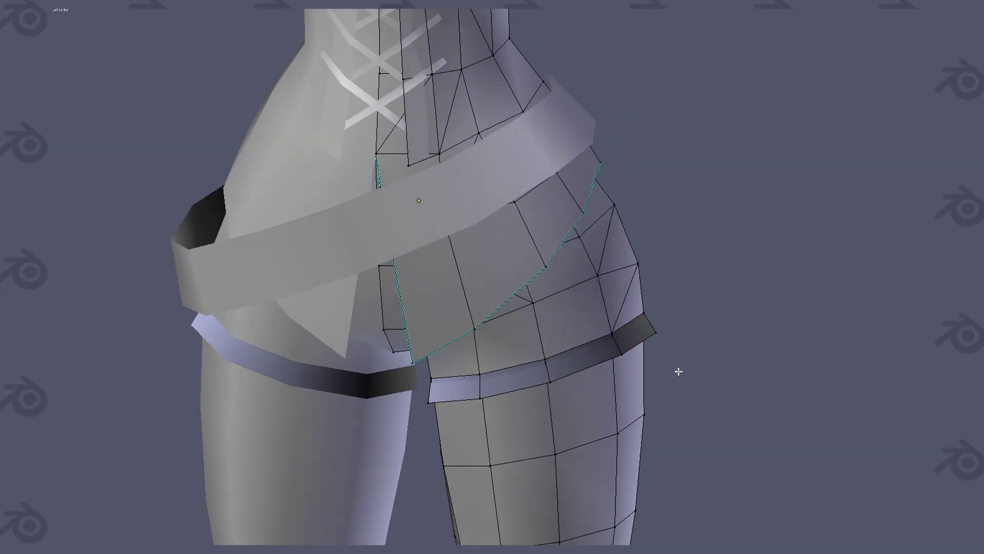
middle_drag(686, 341, 571, 332)
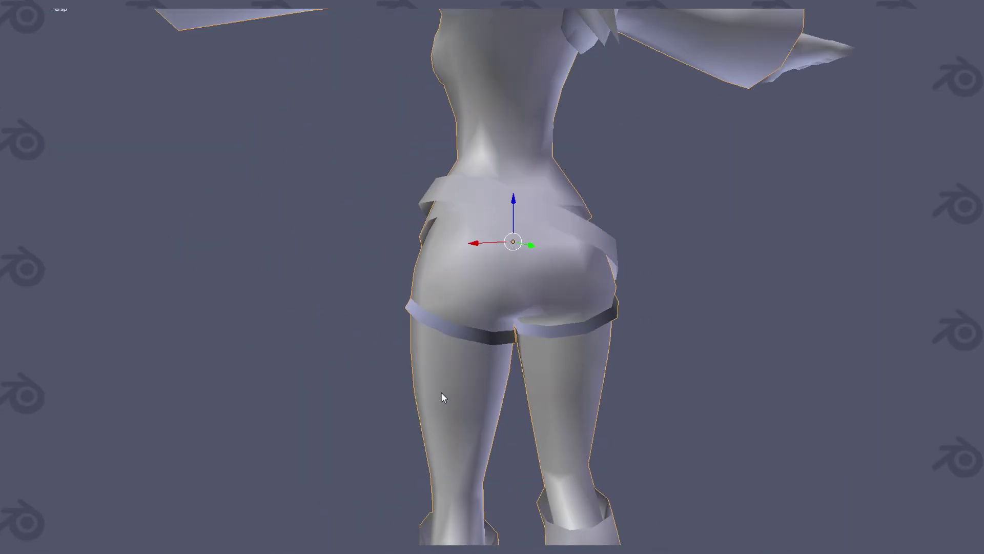
alt+right_click(571, 333)
- Inset a face on the belt and check the result from behind
key(w)
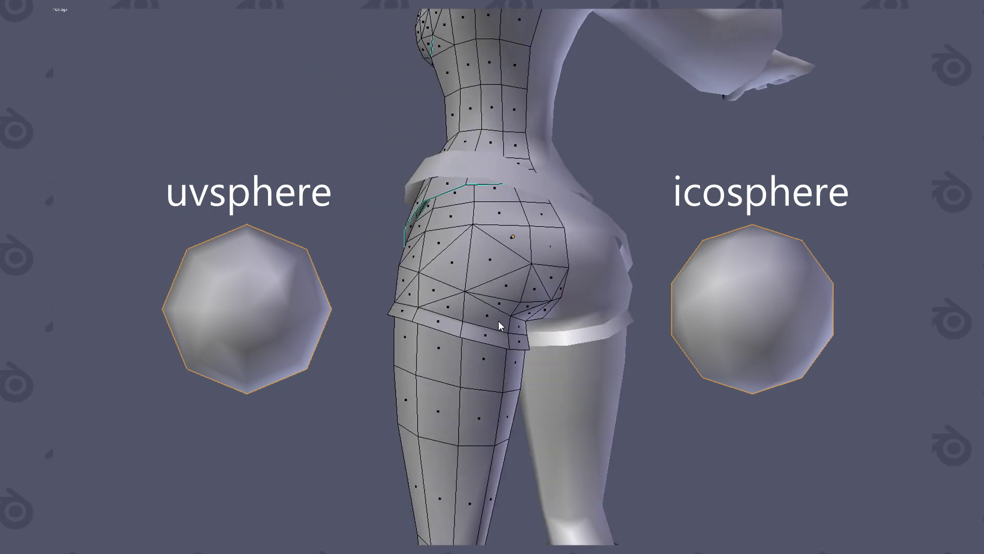
middle_drag(498, 321, 430, 374)
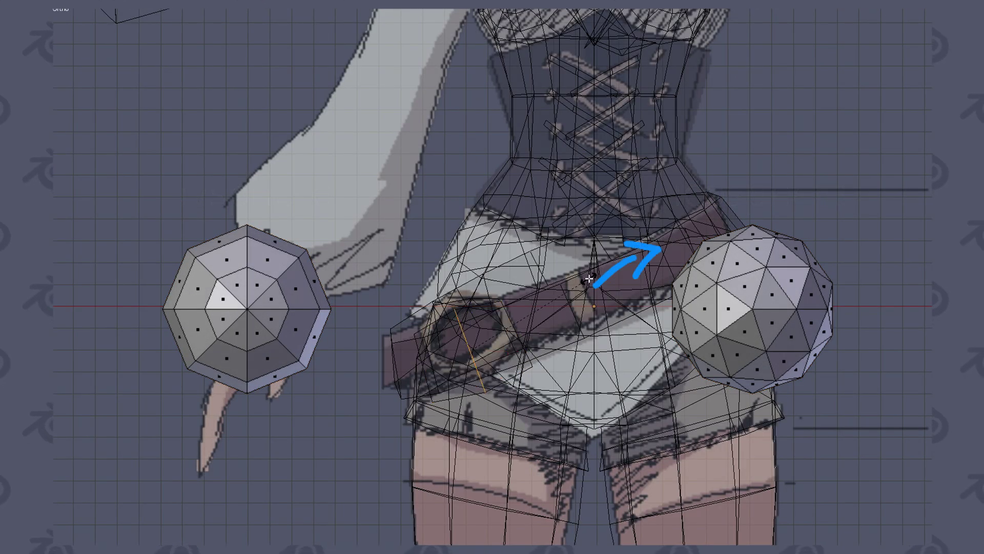
key(z)
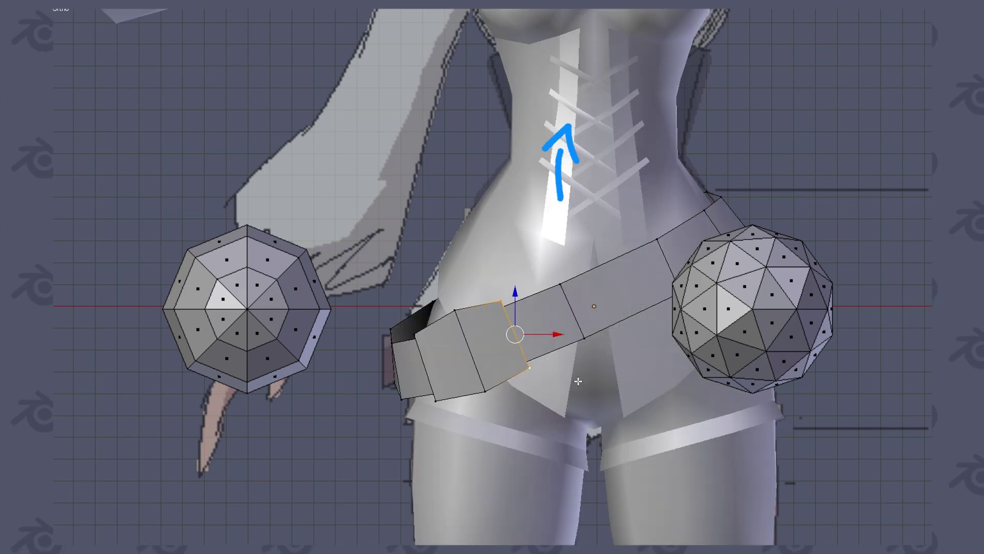
click(576, 321)
mouse_move(575, 321)
middle_down()
mouse_move(588, 343)
mouse_move(571, 309)
middle_up()
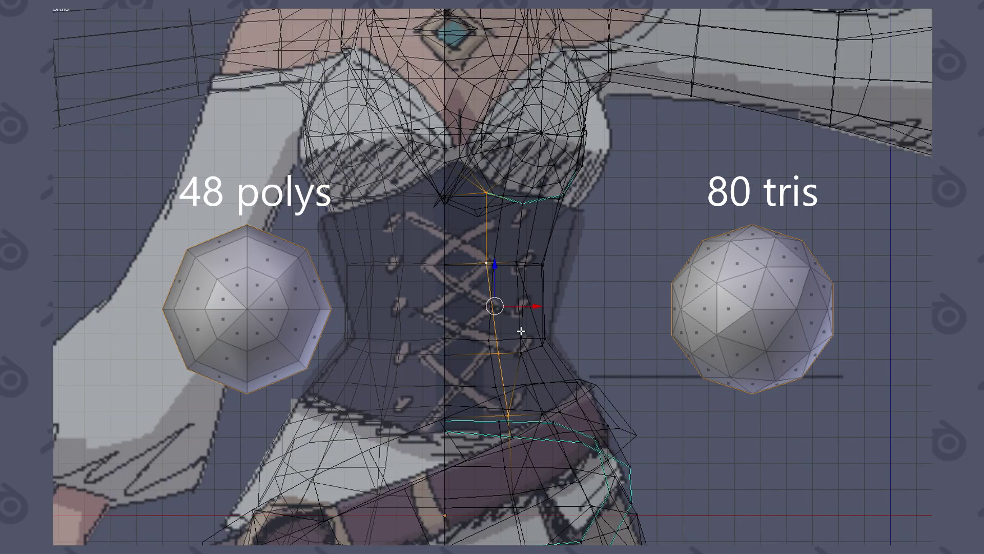
key(z)
mouse_move(551, 324)
middle_down()
mouse_move(504, 329)
mouse_move(599, 328)
mouse_move(476, 290)
middle_up()
key(KP_1)
key(z)
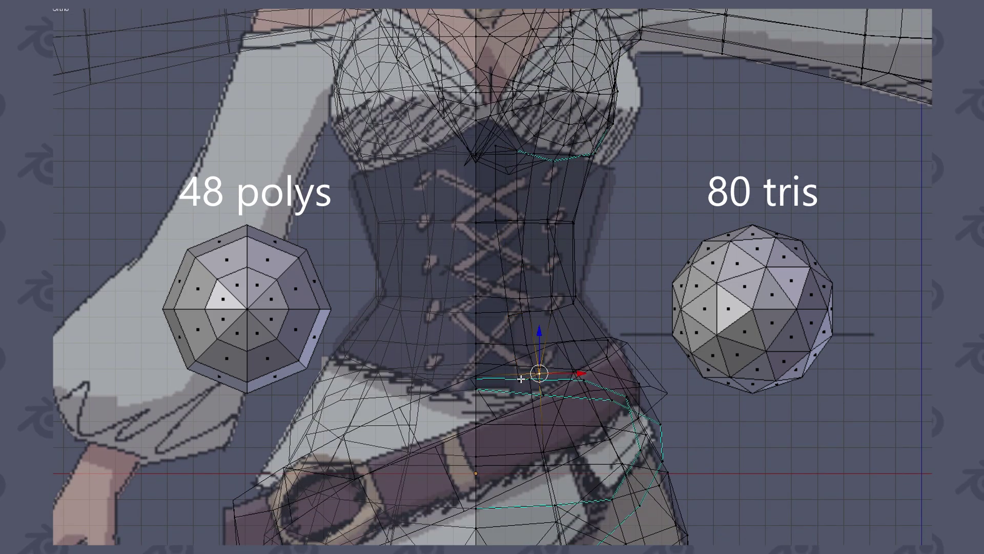
key(z)
scroll(508, 332, up, 1)
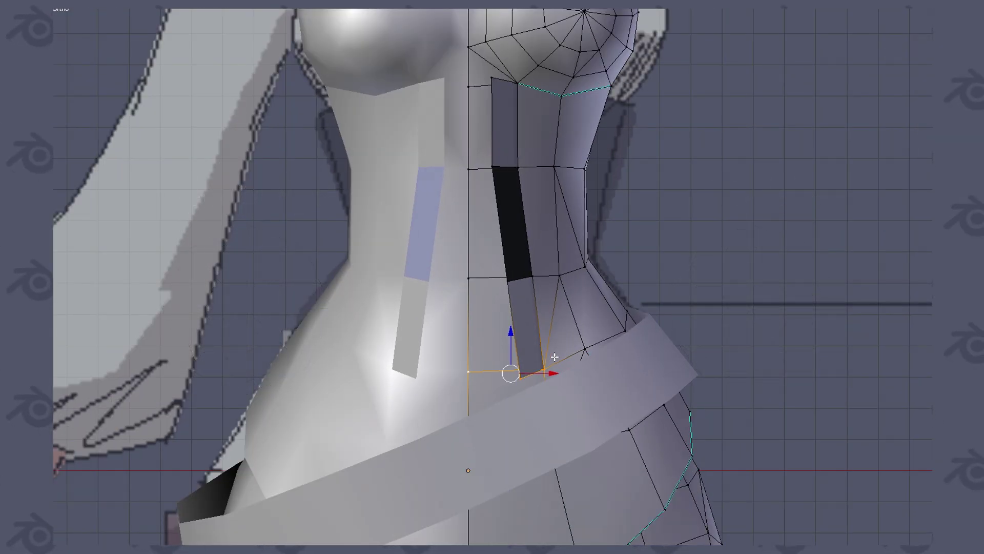
middle_drag(555, 357, 329, 379)
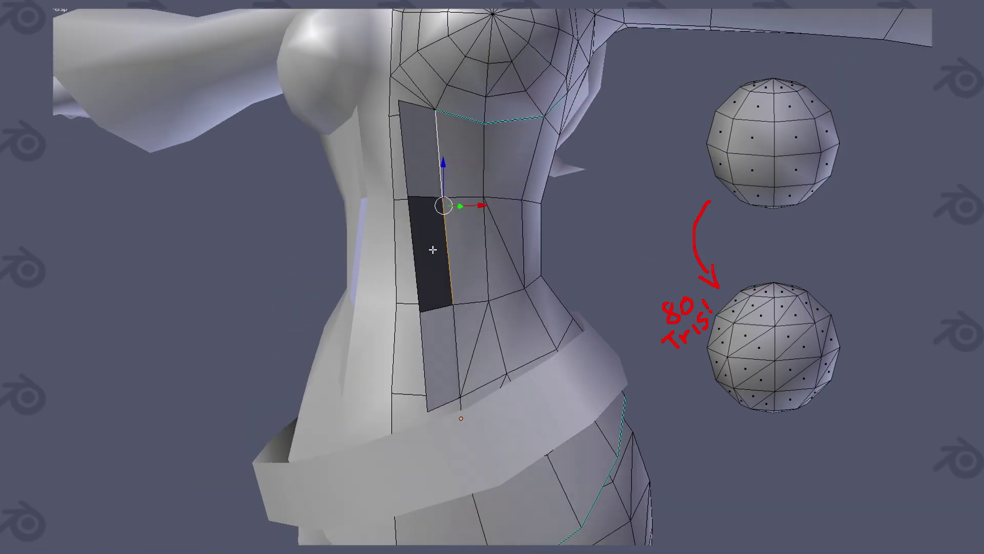
mouse_move(487, 283)
middle_down()
mouse_move(659, 325)
mouse_move(519, 242)
mouse_move(462, 256)
mouse_move(535, 238)
mouse_move(569, 202)
middle_up()
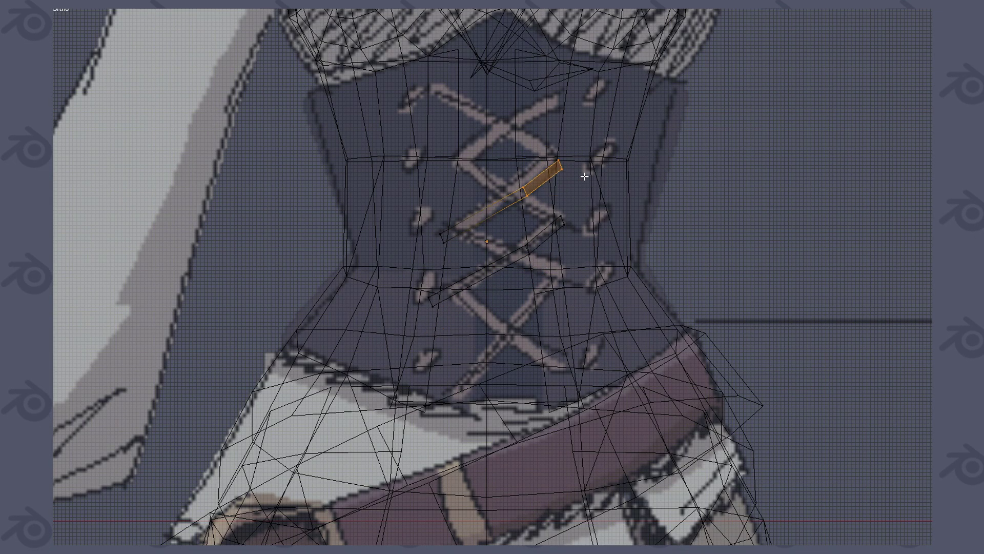
- Move the lace strip onto the corset laces and check it from the side
drag(581, 328, 603, 337)
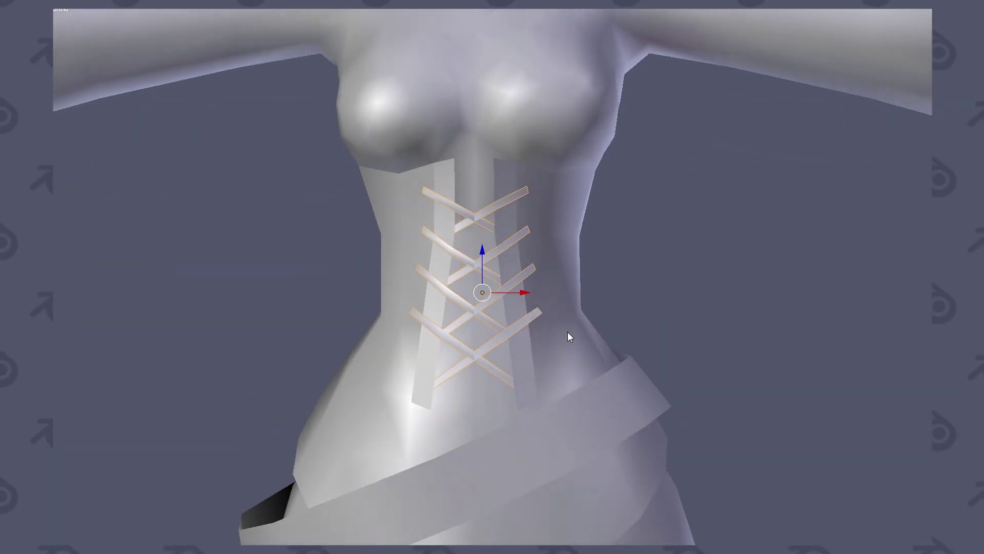
mouse_move(568, 333)
middle_down()
mouse_move(527, 364)
mouse_move(565, 410)
mouse_move(584, 371)
mouse_move(660, 357)
mouse_move(542, 346)
middle_up()
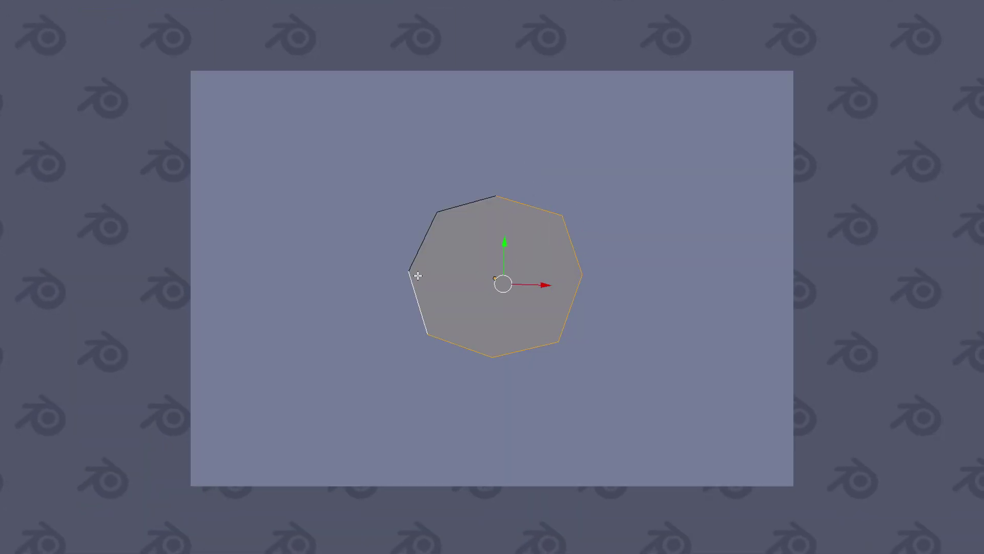
- Select and deselect the octagon, then drag a vertex outward into a pointed shape
shift+click(437, 212)
key(a)
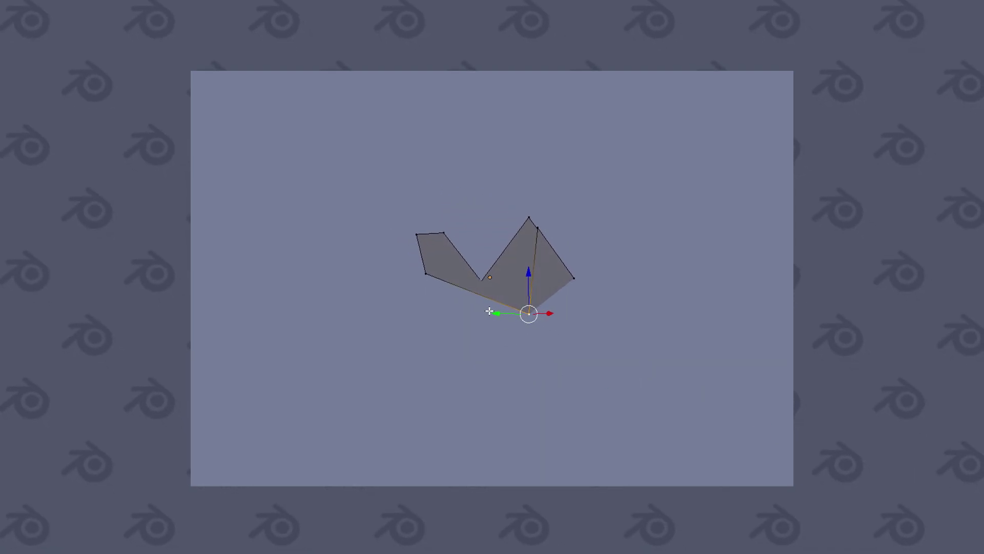
drag(493, 317, 518, 323)
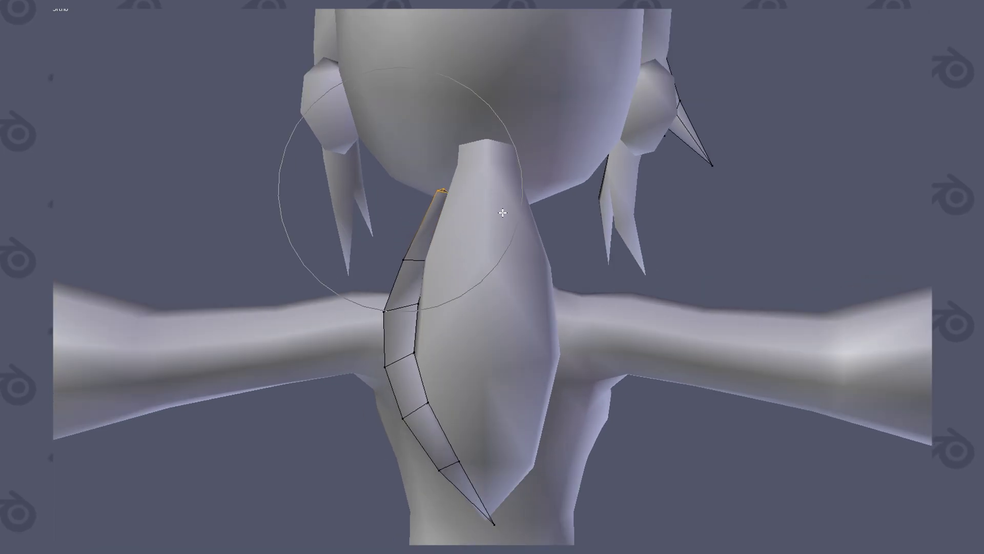
- Orbit around the ponytail strand beside the body and select one of its vertices
middle_drag(503, 212, 474, 270)
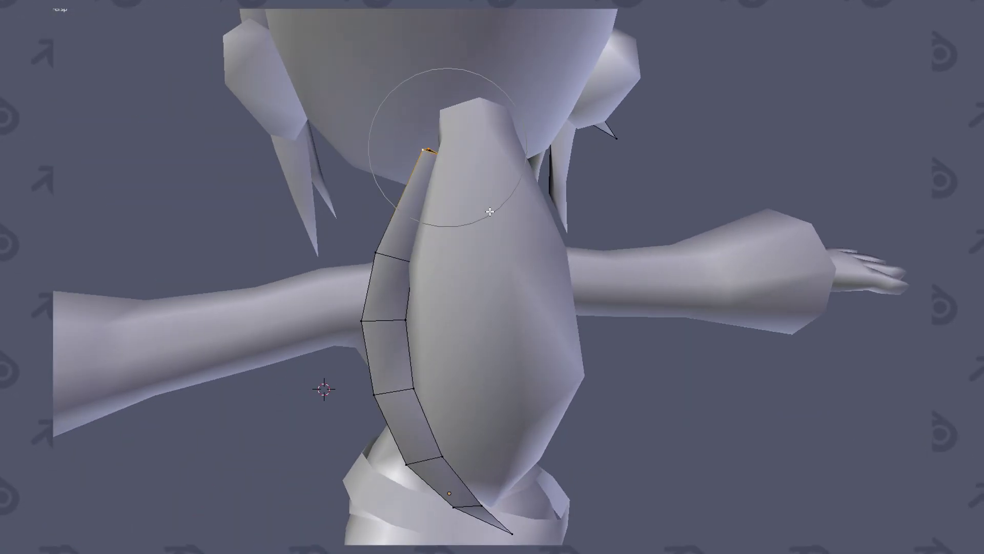
mouse_move(488, 205)
middle_down()
mouse_move(512, 348)
mouse_move(587, 313)
middle_up()
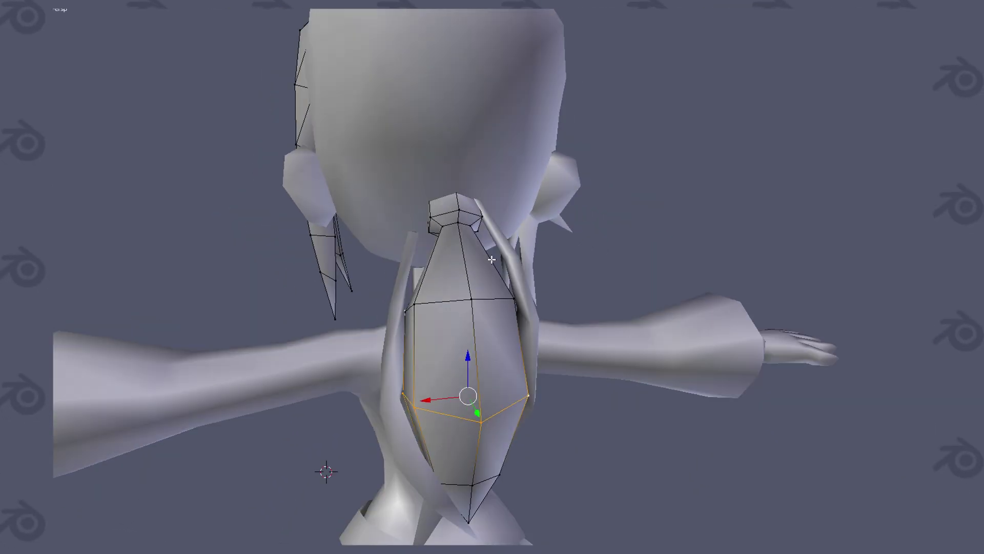
right_click(472, 186)
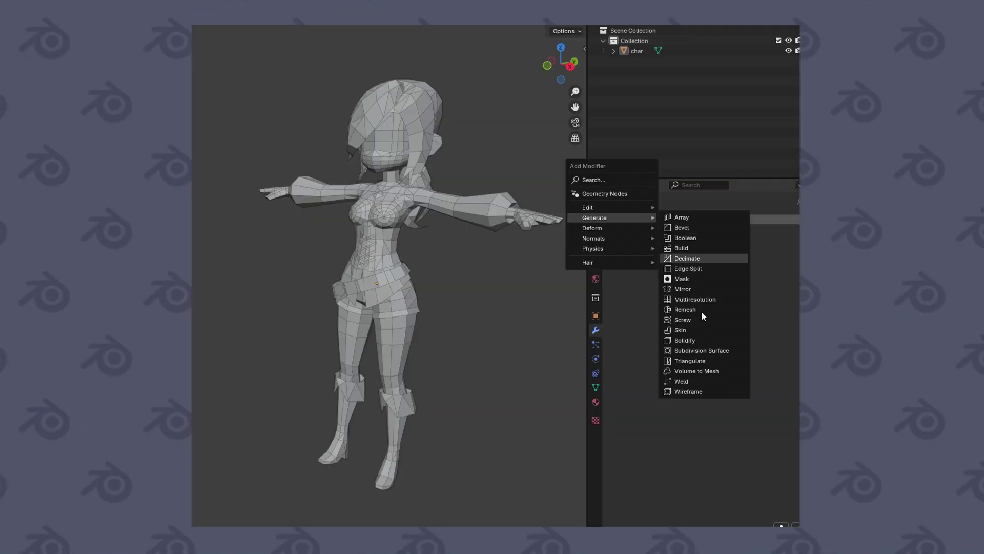
- Add a Triangulate modifier to the character mesh with Quad Method Fixed Alternate and N-gon Method Beauty
click(693, 360)
click(708, 252)
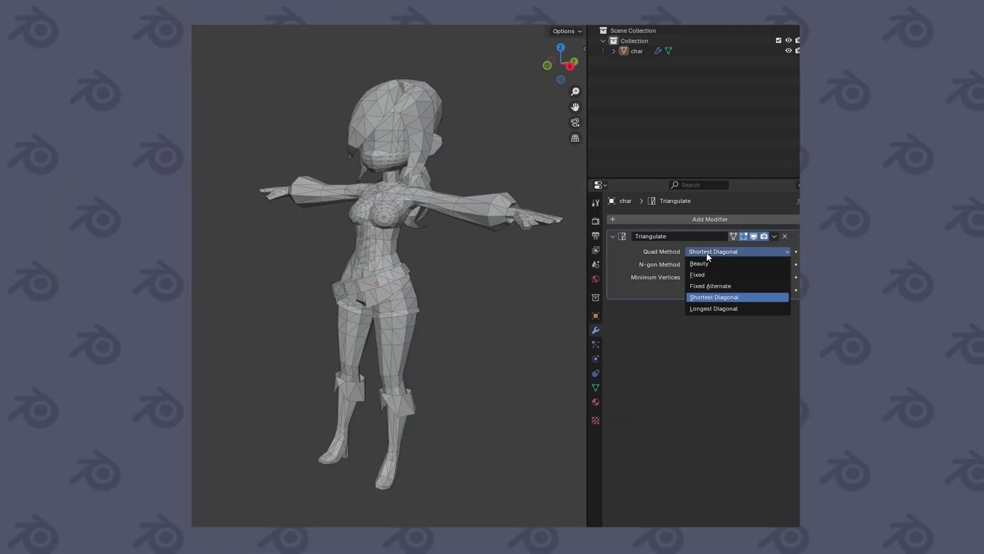
click(702, 274)
click(708, 252)
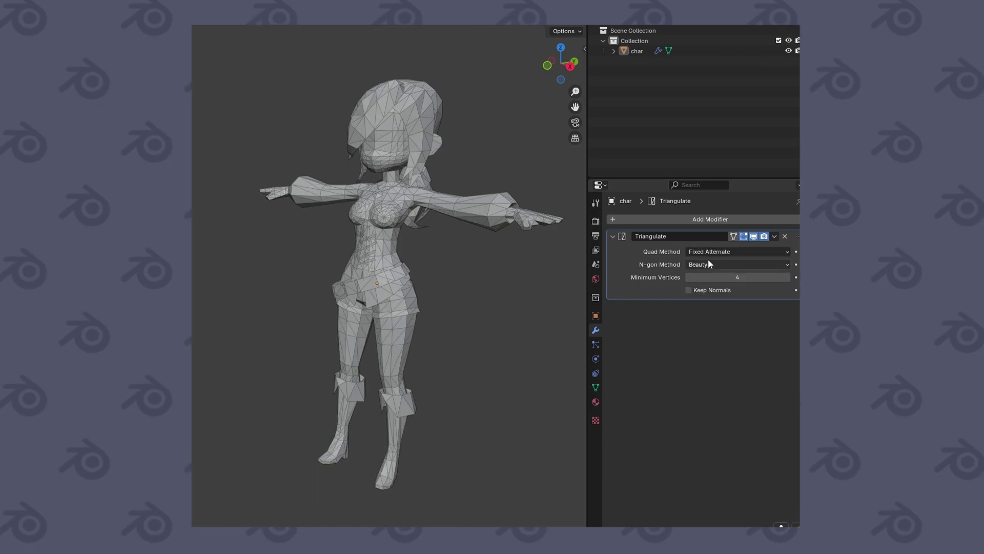